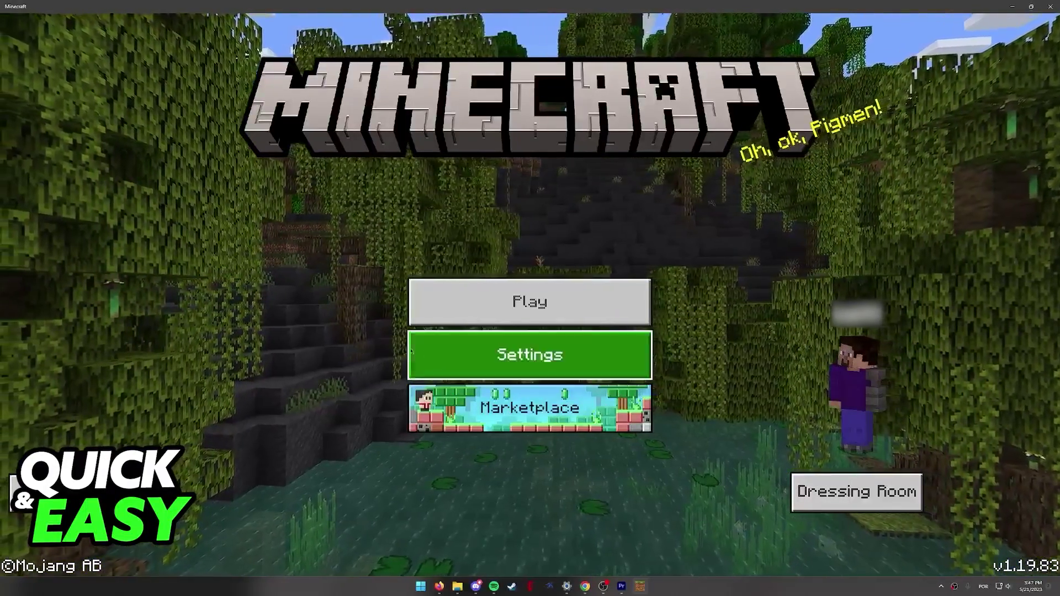
In Video settings, try render distance at 19 and 21 chunks, then return it to 15
{"action": "left_click", "coordinate": [419, 353]}
{"action": "scroll", "coordinate": [315, 226], "scroll_direction": "down", "scroll_amount": 3}
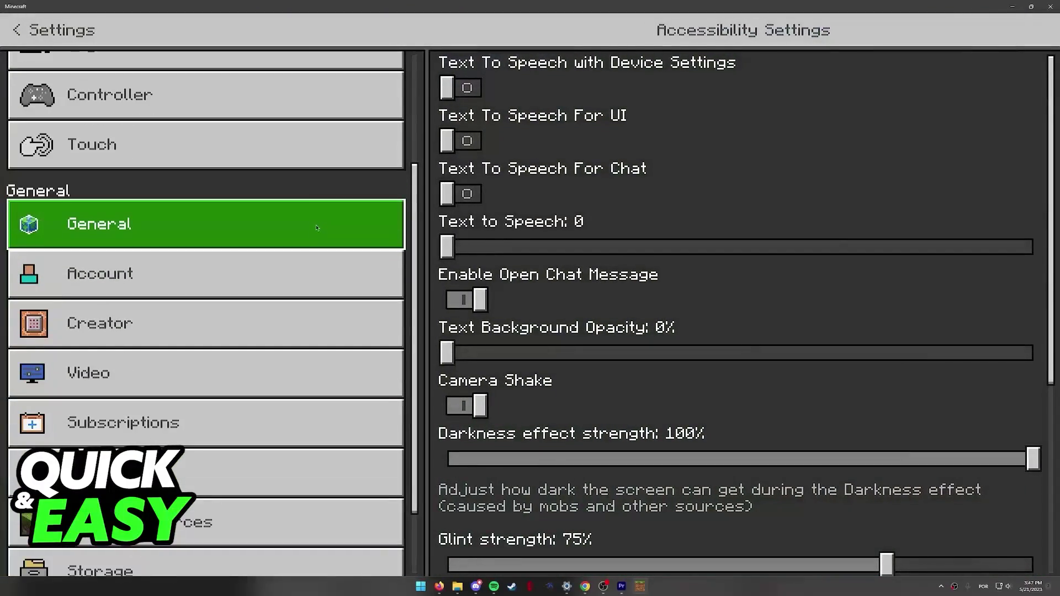
{"action": "left_click", "coordinate": [249, 374]}
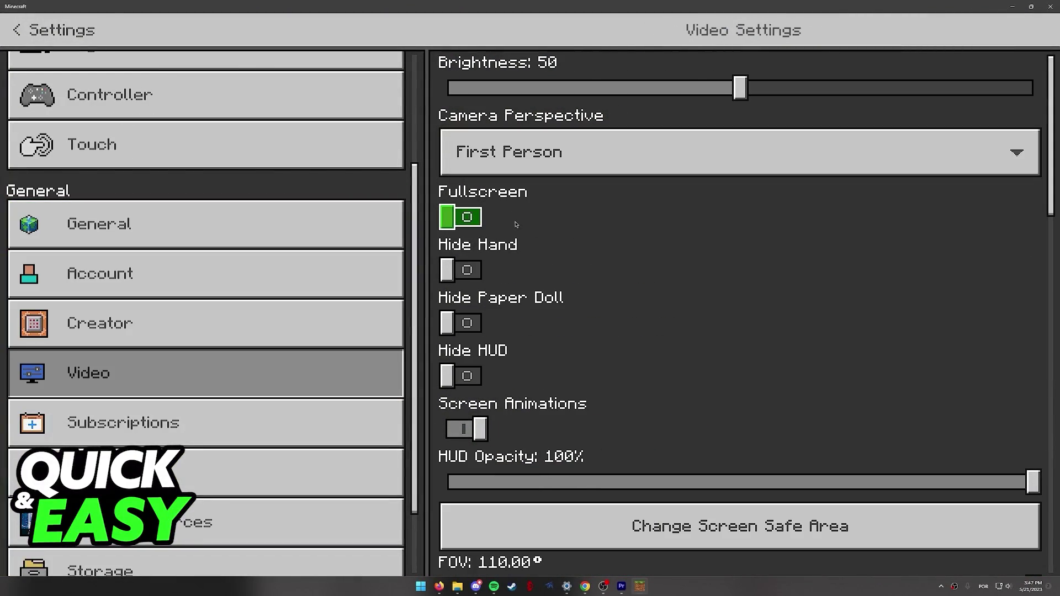
{"action": "scroll", "coordinate": [520, 221], "scroll_direction": "down", "scroll_amount": 3}
{"action": "scroll", "coordinate": [521, 216], "scroll_direction": "down", "scroll_amount": 5}
{"action": "scroll", "coordinate": [526, 207], "scroll_direction": "down", "scroll_amount": 3}
{"action": "scroll", "coordinate": [533, 196], "scroll_direction": "down", "scroll_amount": 3}
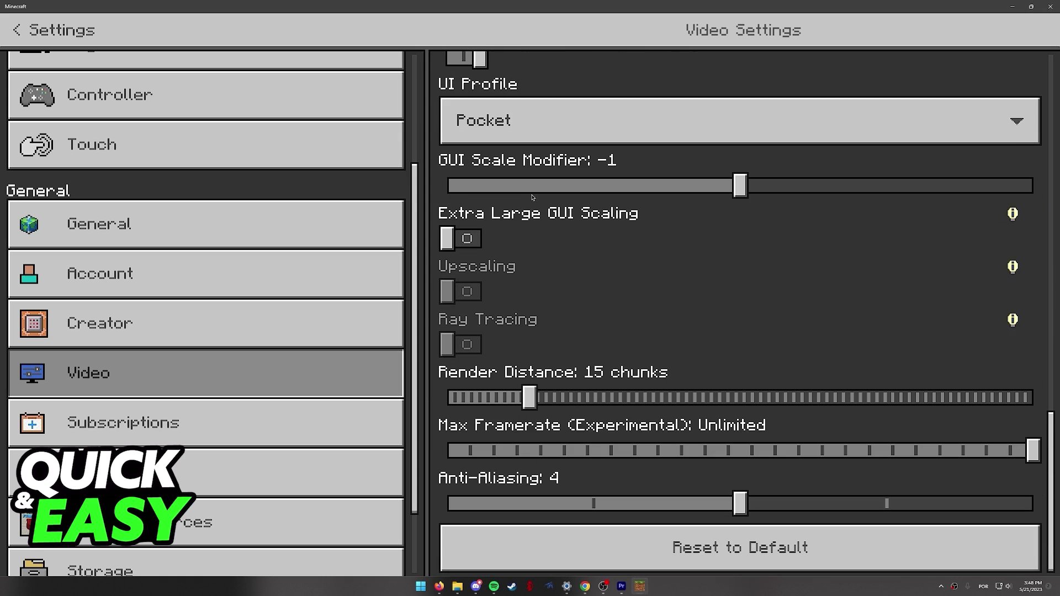
{"action": "left_click", "coordinate": [581, 400]}
{"action": "left_click", "coordinate": [562, 399]}
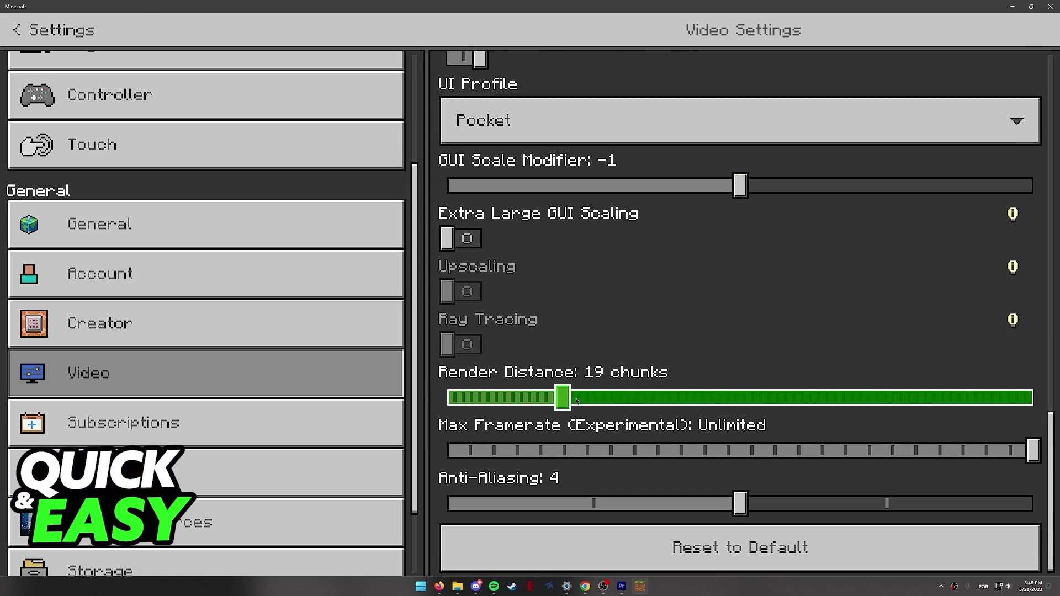
{"action": "left_click", "coordinate": [577, 403]}
{"action": "left_click", "coordinate": [530, 400]}
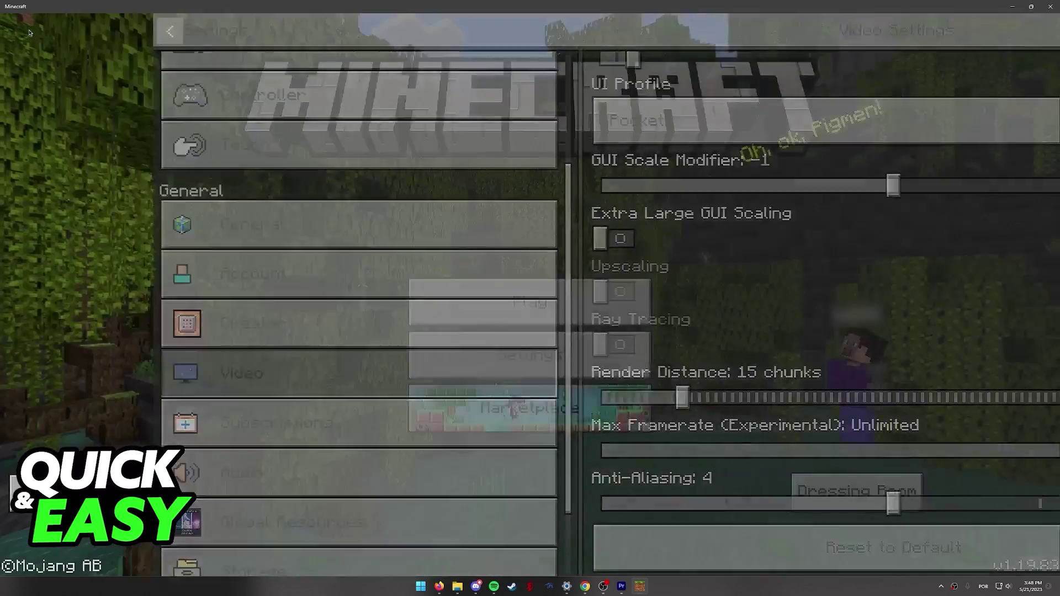
View the Realms Plus trial offer from the worlds list, then switch to the Mojang render distance bug page
{"action": "left_click", "coordinate": [531, 300]}
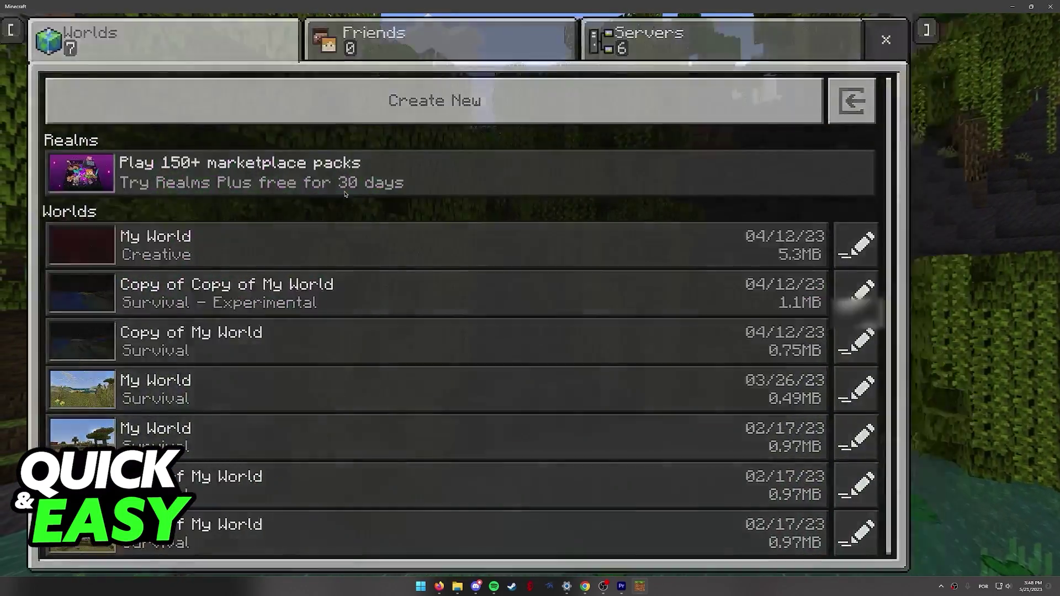
{"action": "left_click", "coordinate": [345, 193]}
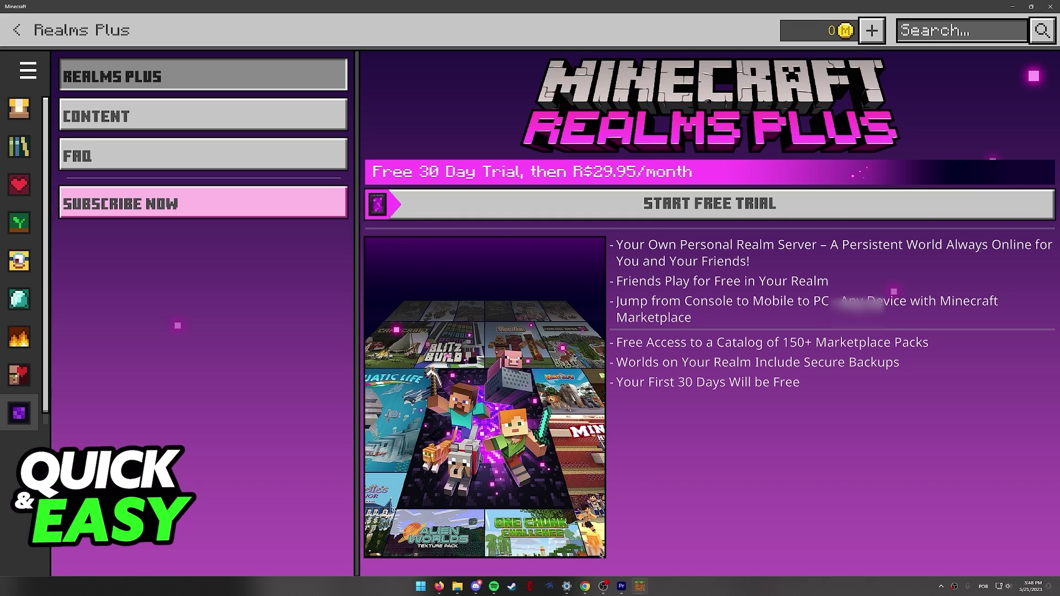
{"action": "left_click", "coordinate": [585, 587]}
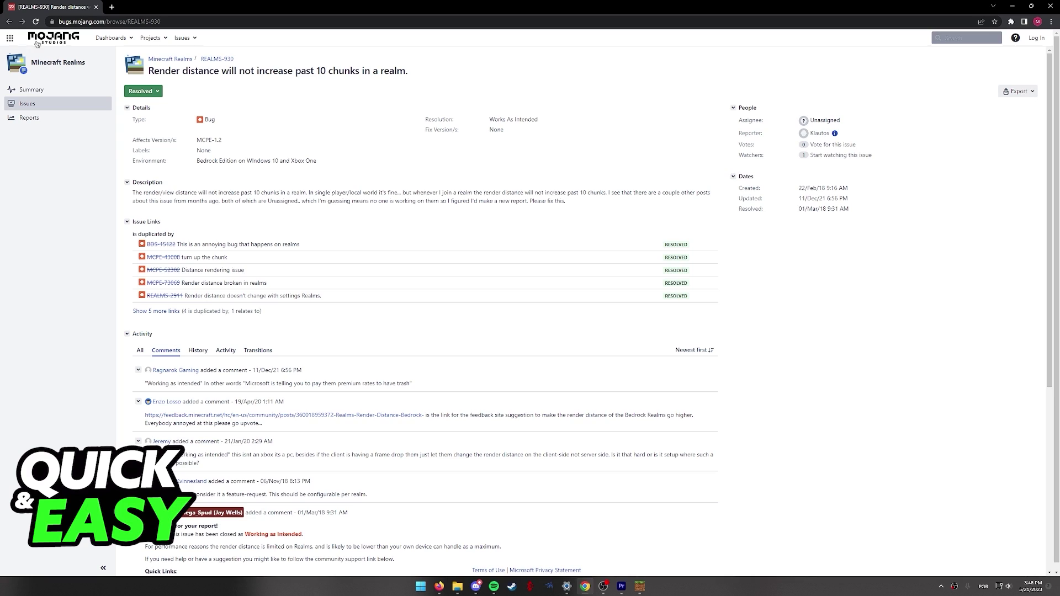
{"action": "scroll", "coordinate": [373, 237], "scroll_direction": "down", "scroll_amount": 3}
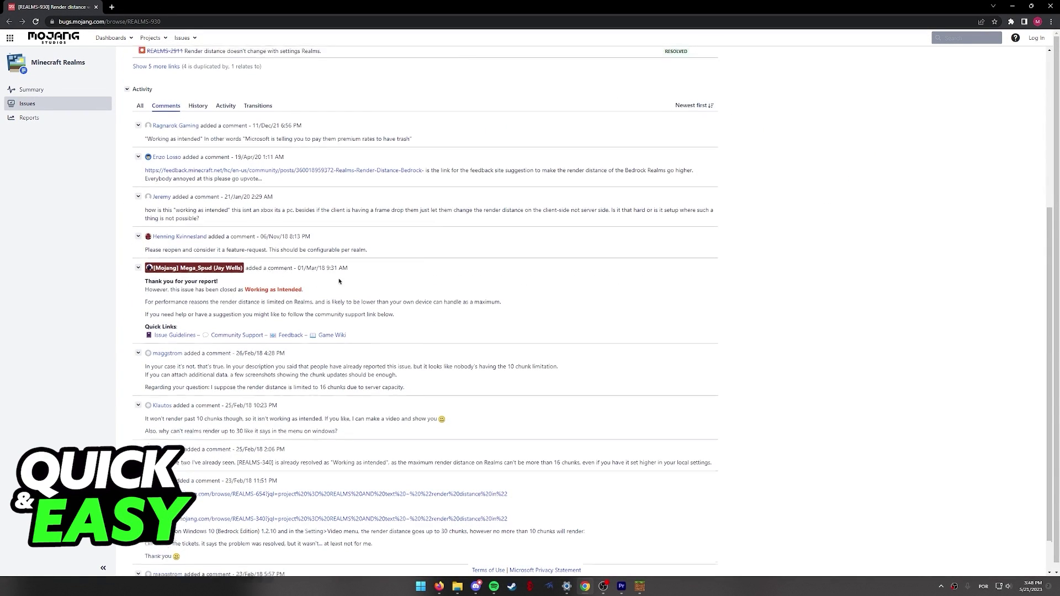
{"action": "scroll", "coordinate": [311, 263], "scroll_direction": "up", "scroll_amount": 3}
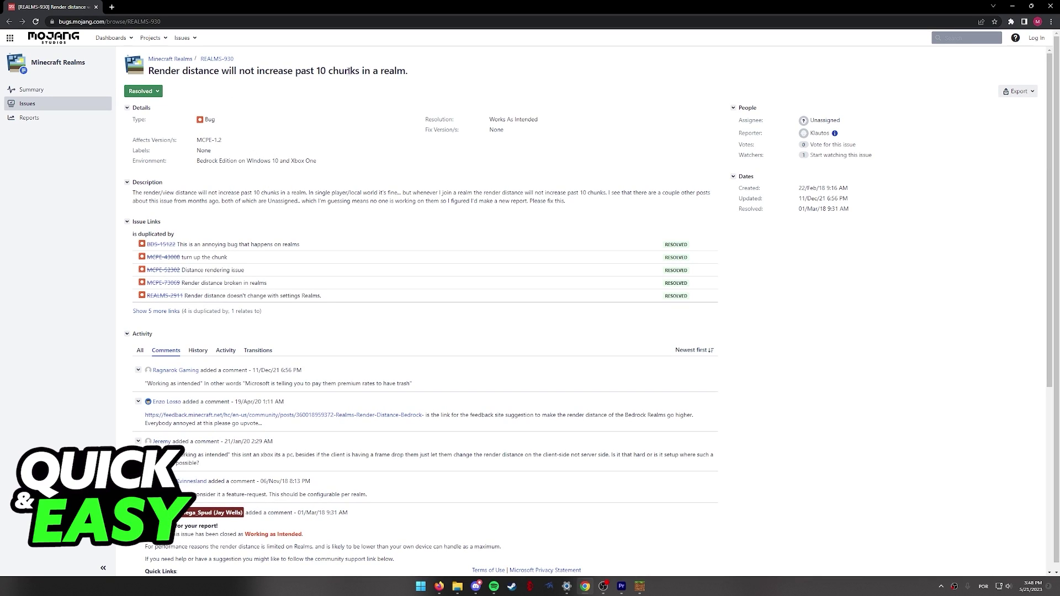
{"action": "left_click_drag", "start_coordinate": [317, 72], "coordinate": [407, 72]}
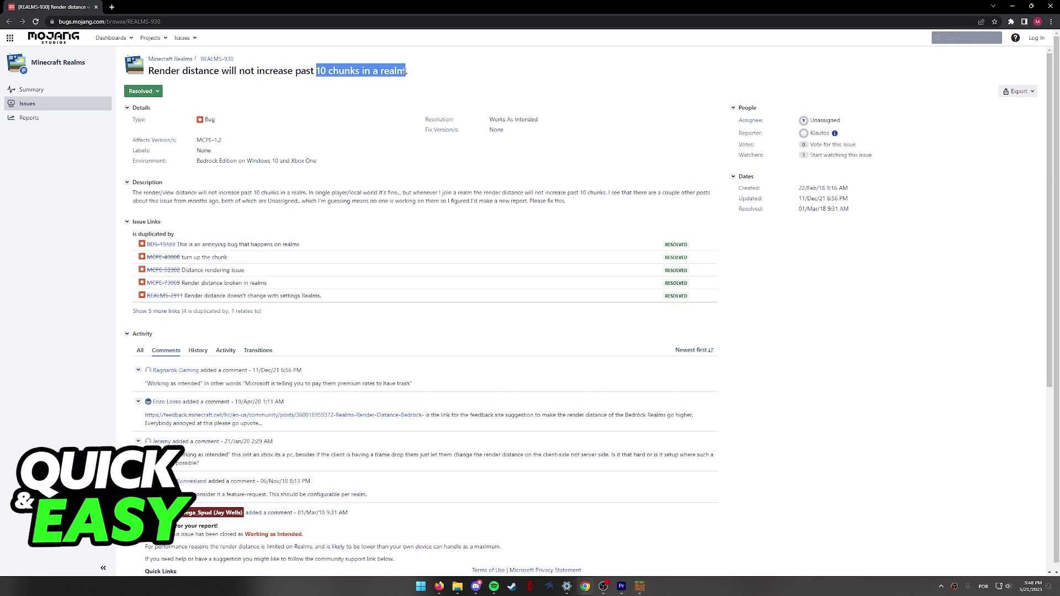
{"action": "left_click", "coordinate": [341, 60]}
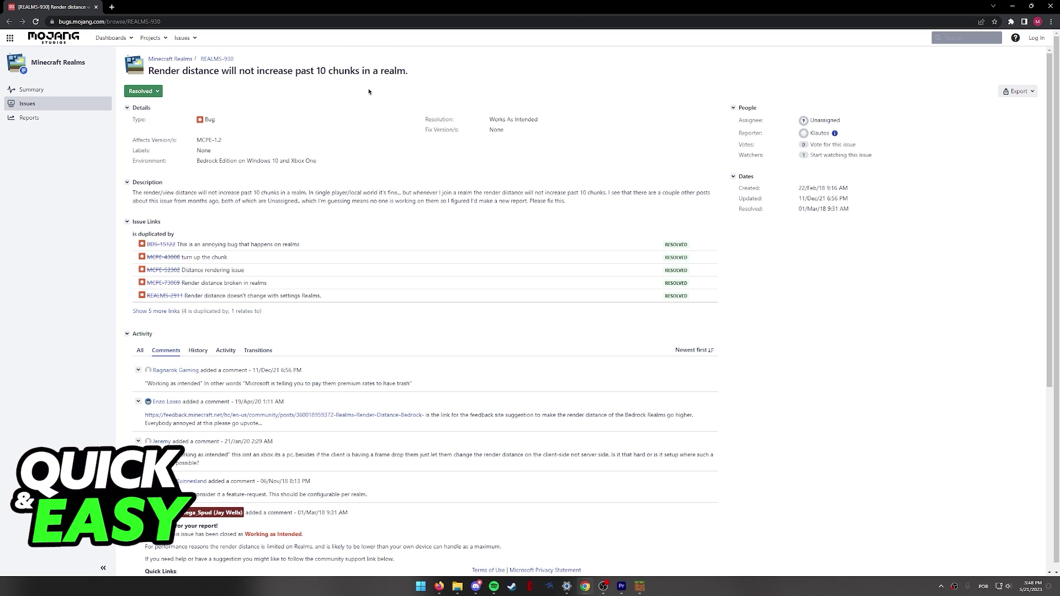
{"action": "scroll", "coordinate": [369, 93], "scroll_direction": "down", "scroll_amount": 4}
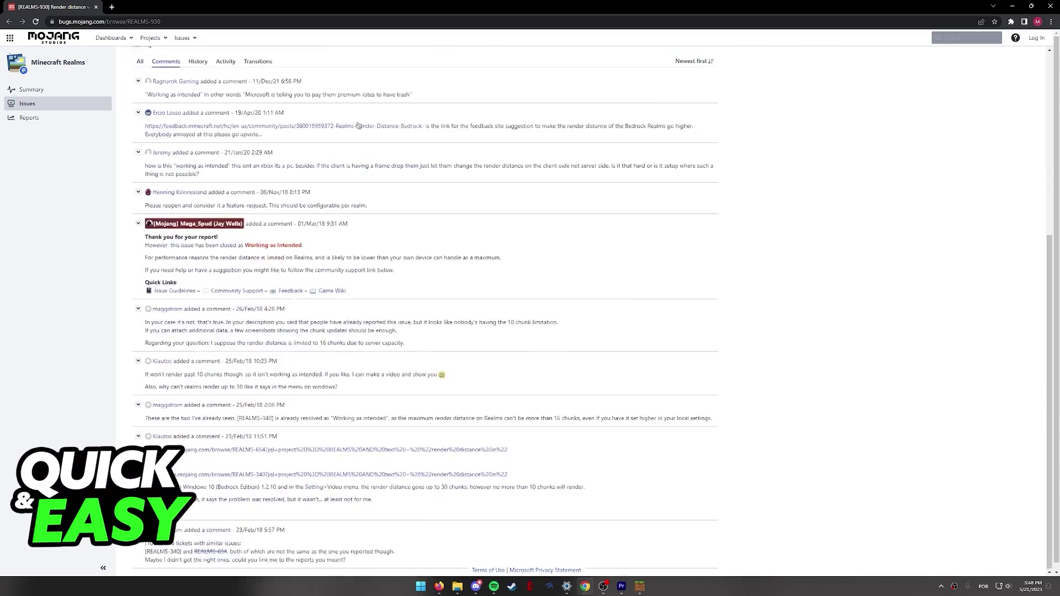
{"action": "scroll", "coordinate": [351, 265], "scroll_direction": "up", "scroll_amount": 4}
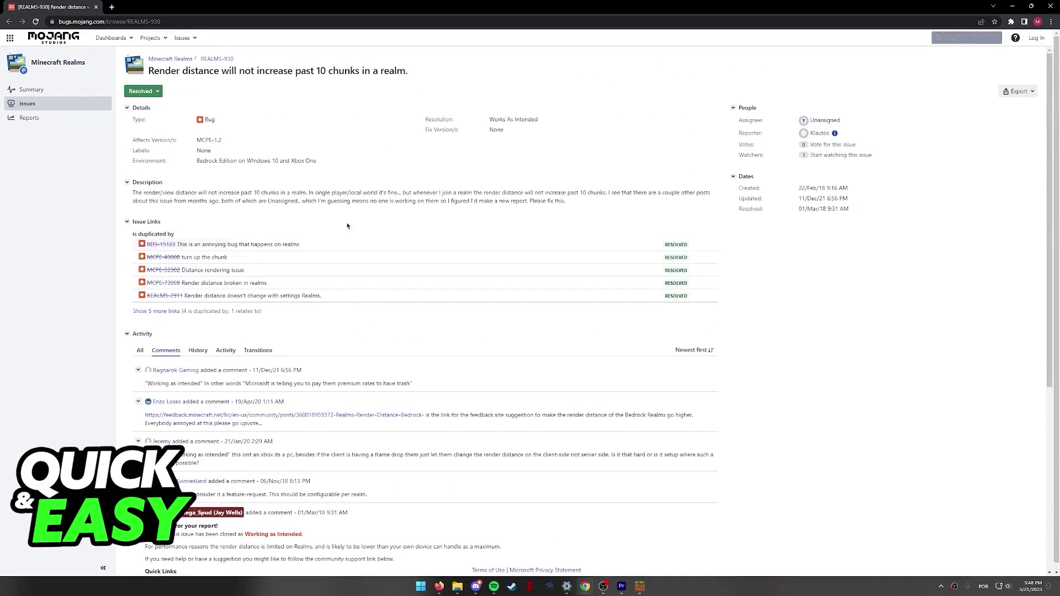
{"action": "scroll", "coordinate": [332, 221], "scroll_direction": "down", "scroll_amount": 4}
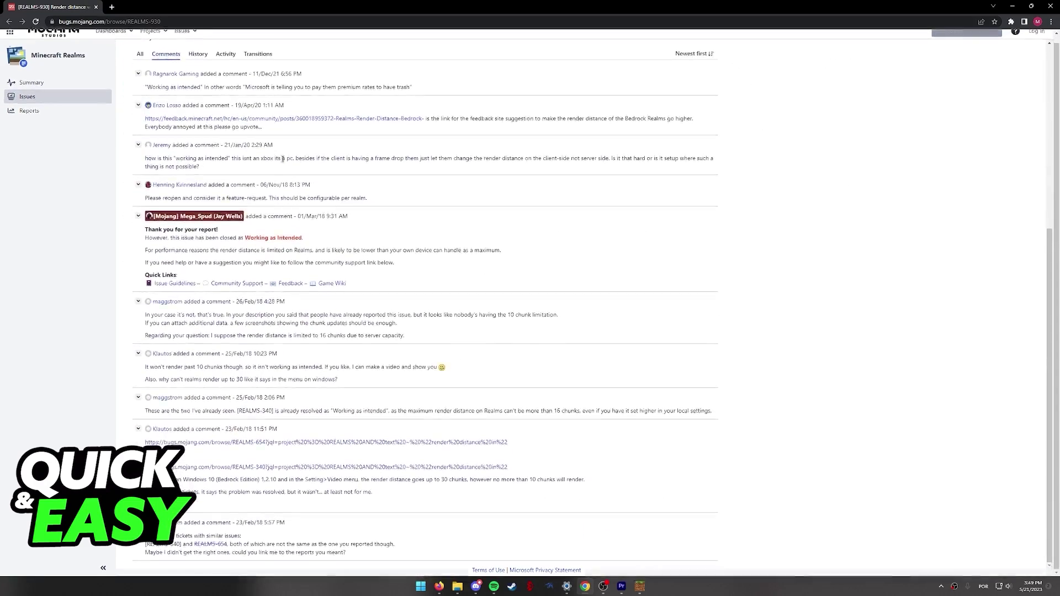
{"action": "scroll", "coordinate": [332, 221], "scroll_direction": "up", "scroll_amount": 4}
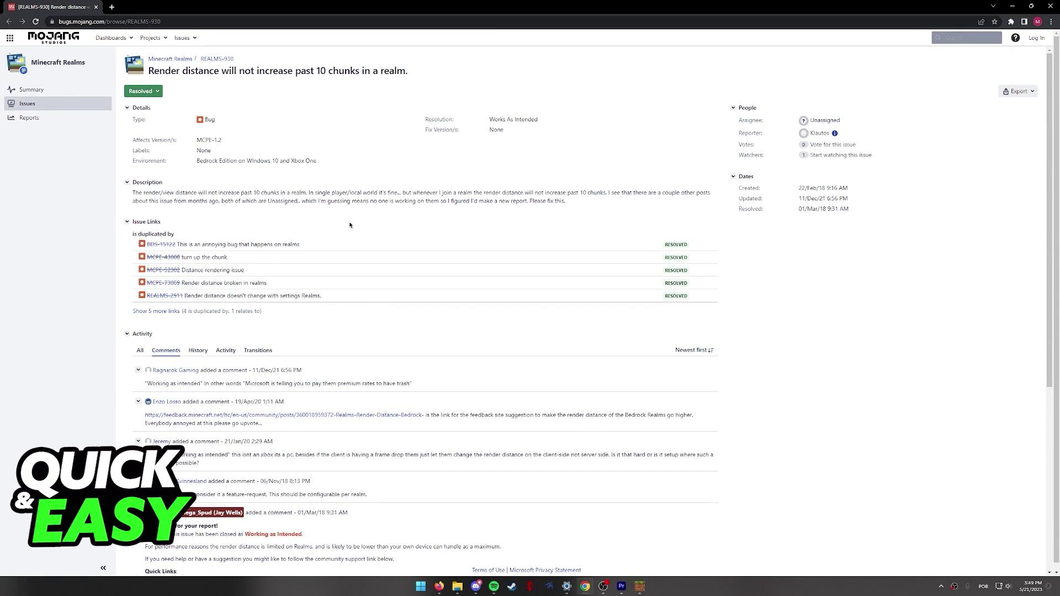